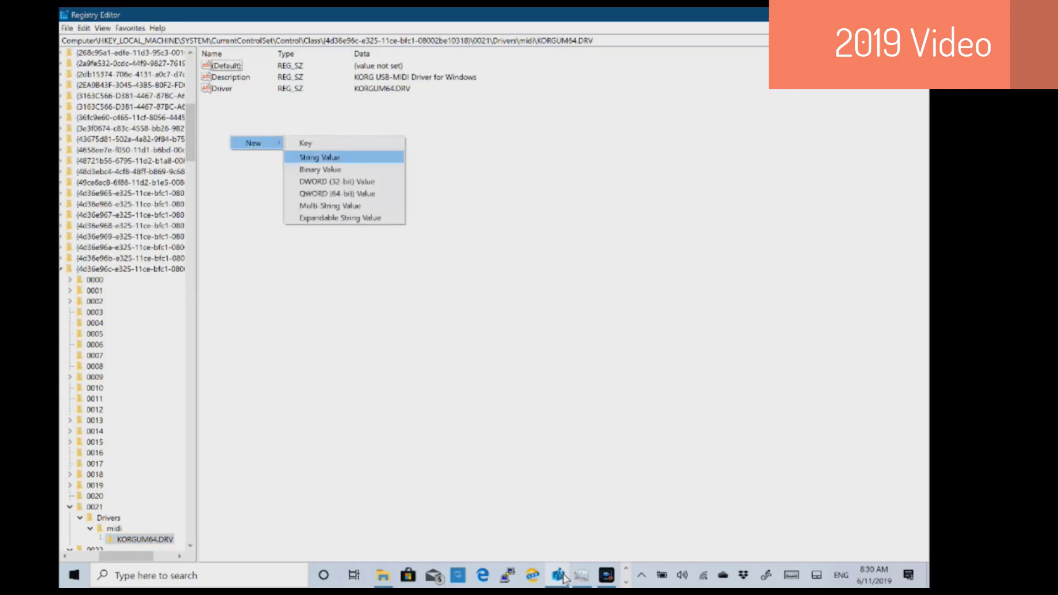
- Add a string value named Alias with data midi1 to device 0021's KORGUM64.DRV key
{"action": "key", "text": "Return"}
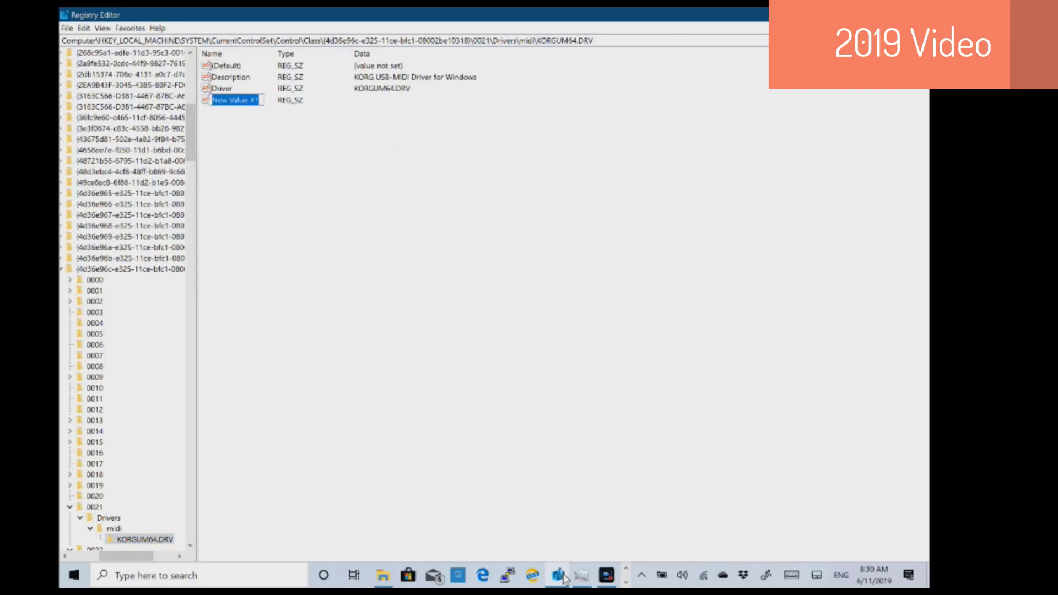
{"action": "type", "text": "A"}
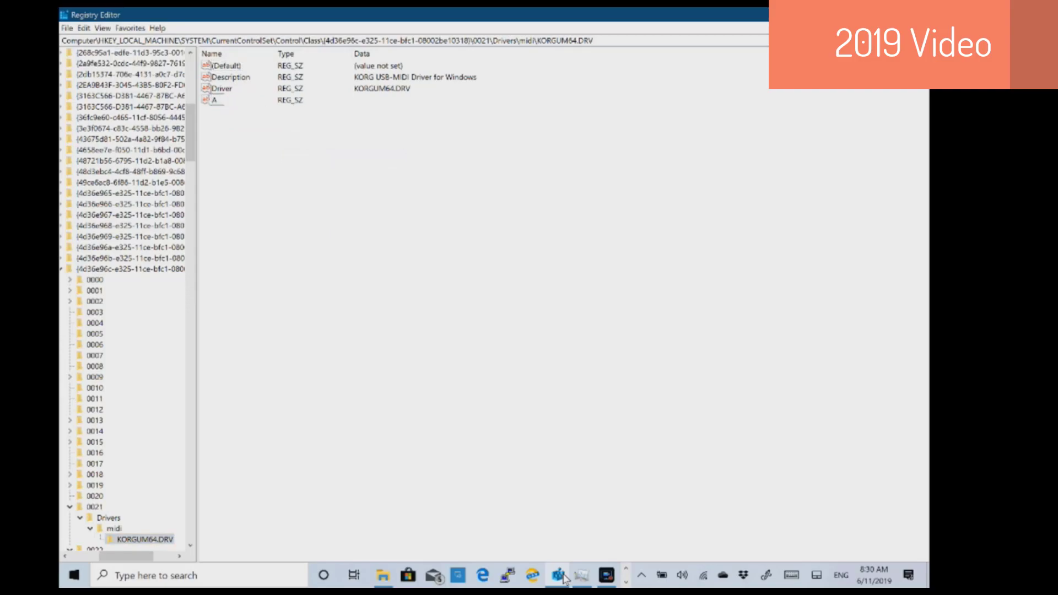
{"action": "type", "text": "lias"}
{"action": "key", "text": "Return"}
{"action": "key", "text": "Return"}
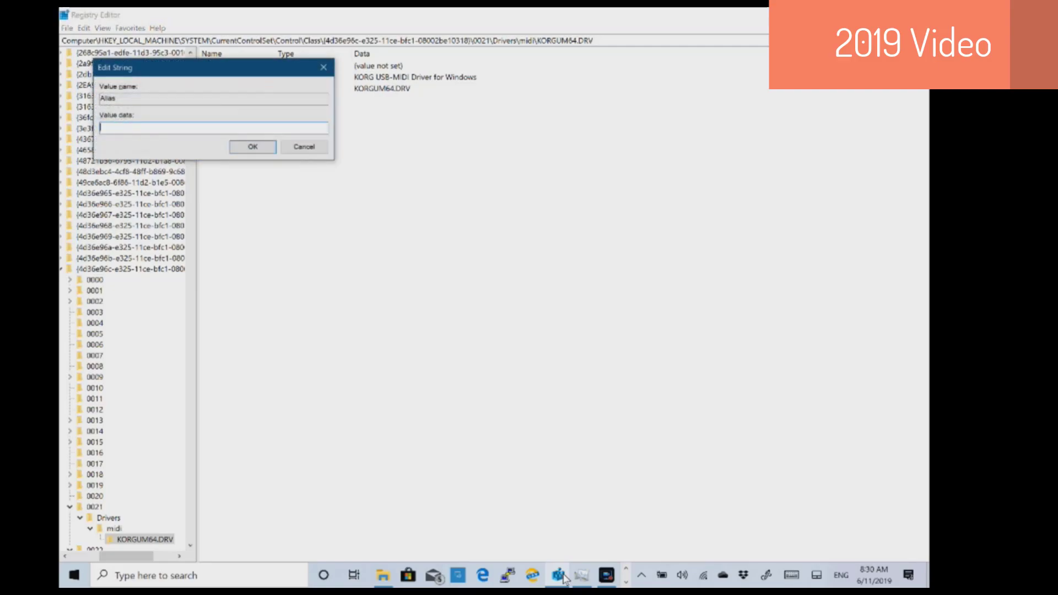
{"action": "type", "text": "midi1"}
{"action": "key", "text": "Return"}
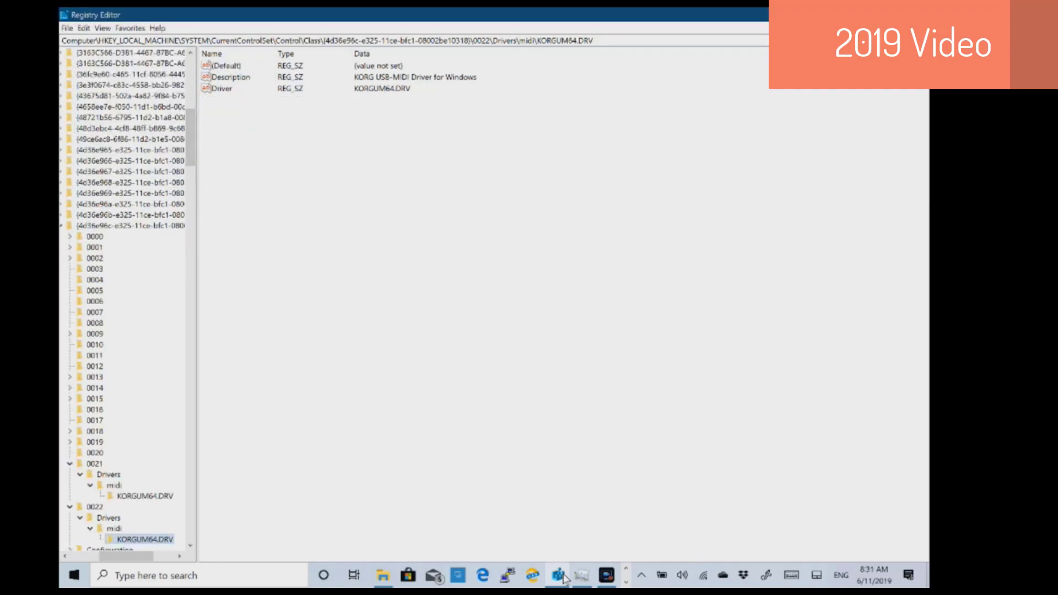
- Create a string value named Alias with data midi2 in device 0022's KORGUM64.DRV key
{"action": "right_click", "coordinate": [259, 184]}
{"action": "mouse_move", "coordinate": [283, 190]}
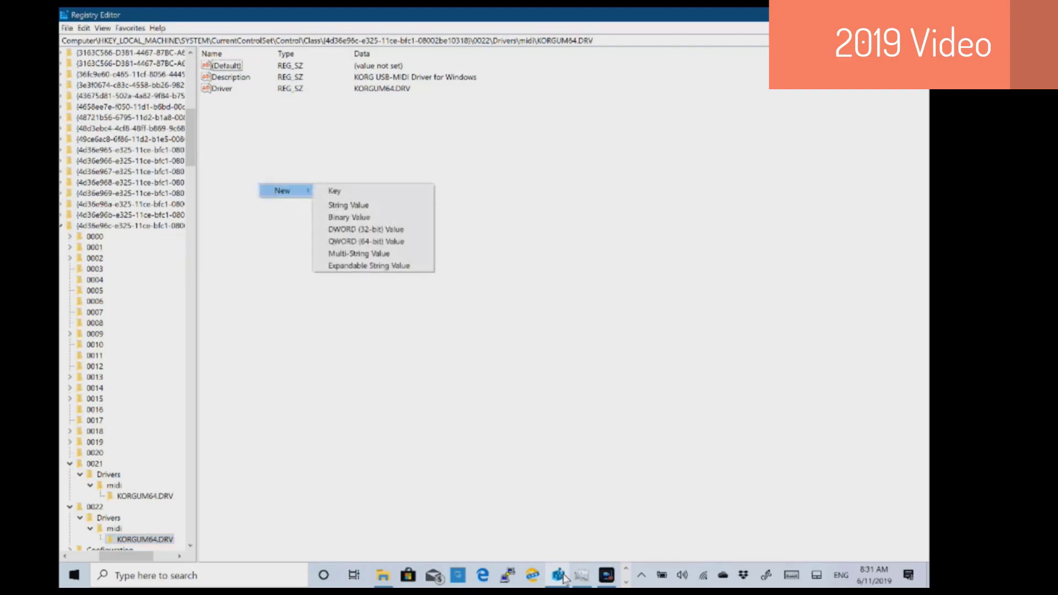
{"action": "key", "text": "Return"}
{"action": "type", "text": "A"}
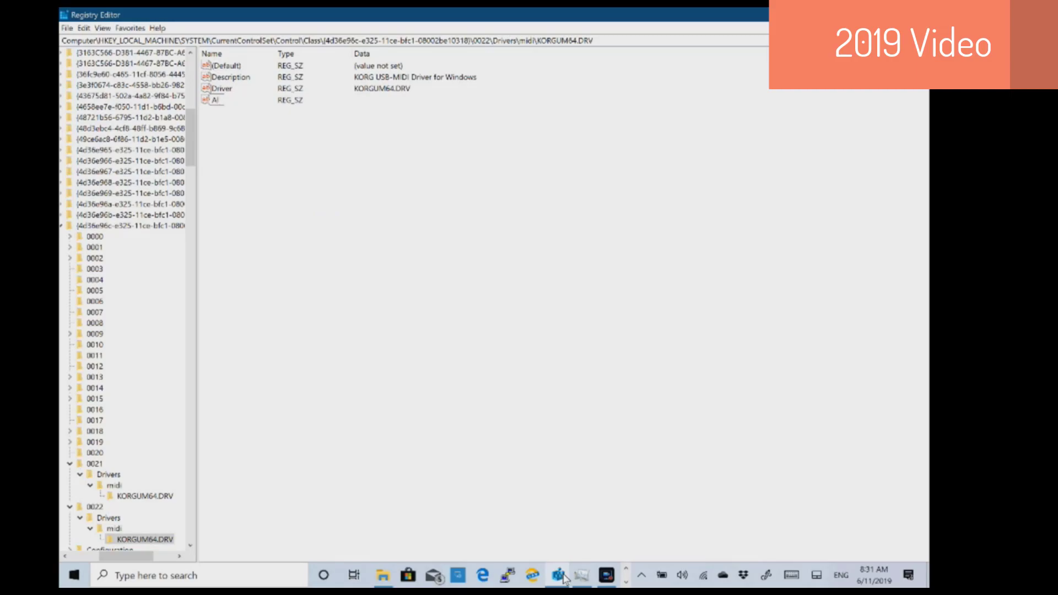
{"action": "type", "text": "lias"}
{"action": "key", "text": "Return"}
{"action": "key", "text": "Return"}
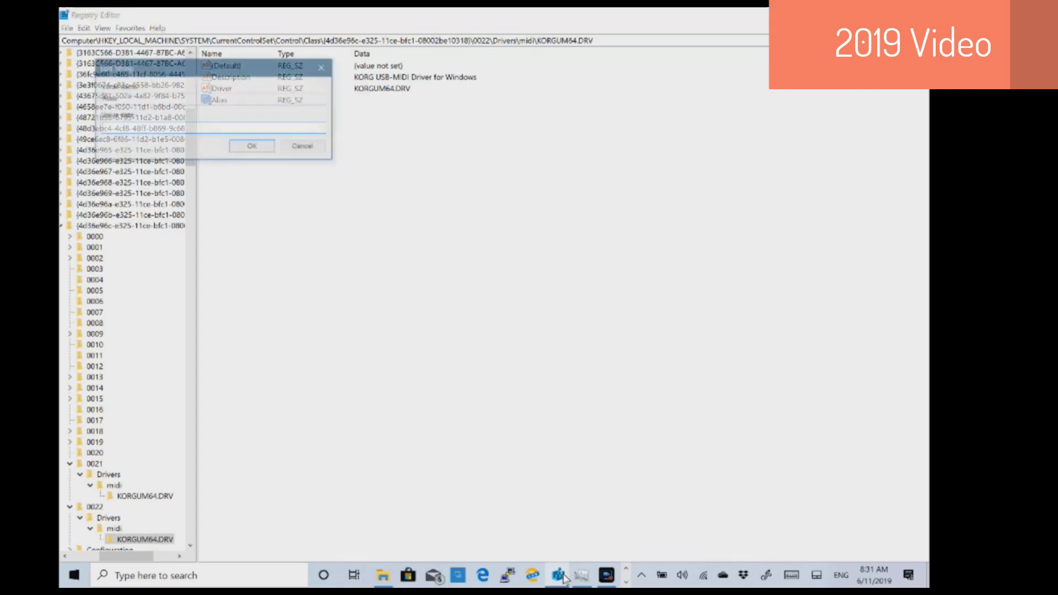
{"action": "type", "text": "midi2"}
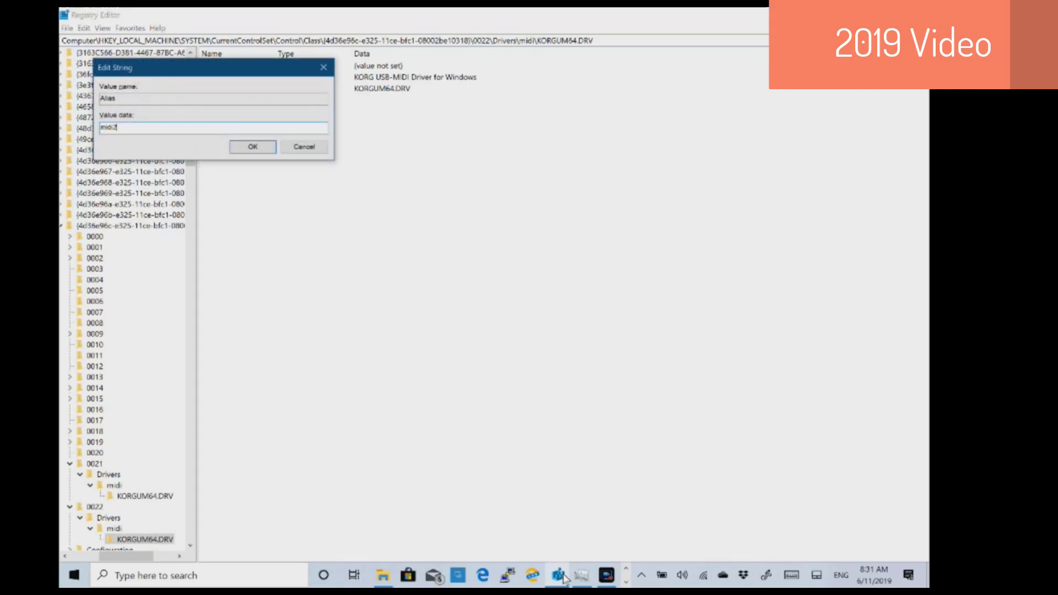
{"action": "key", "text": "Return"}
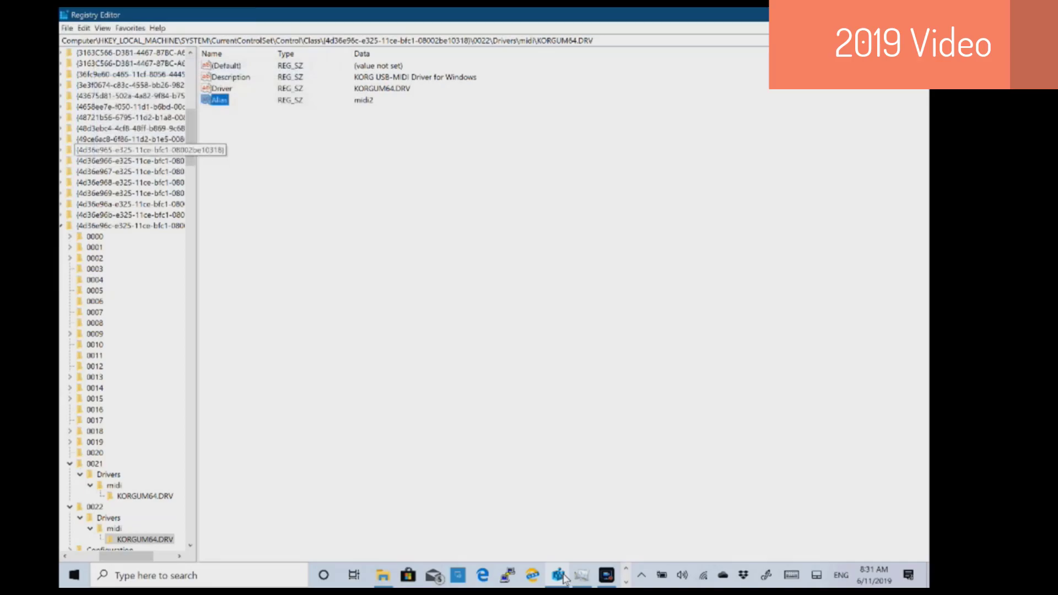
{"action": "left_click_drag", "start_coordinate": [190, 135], "coordinate": [191, 83]}
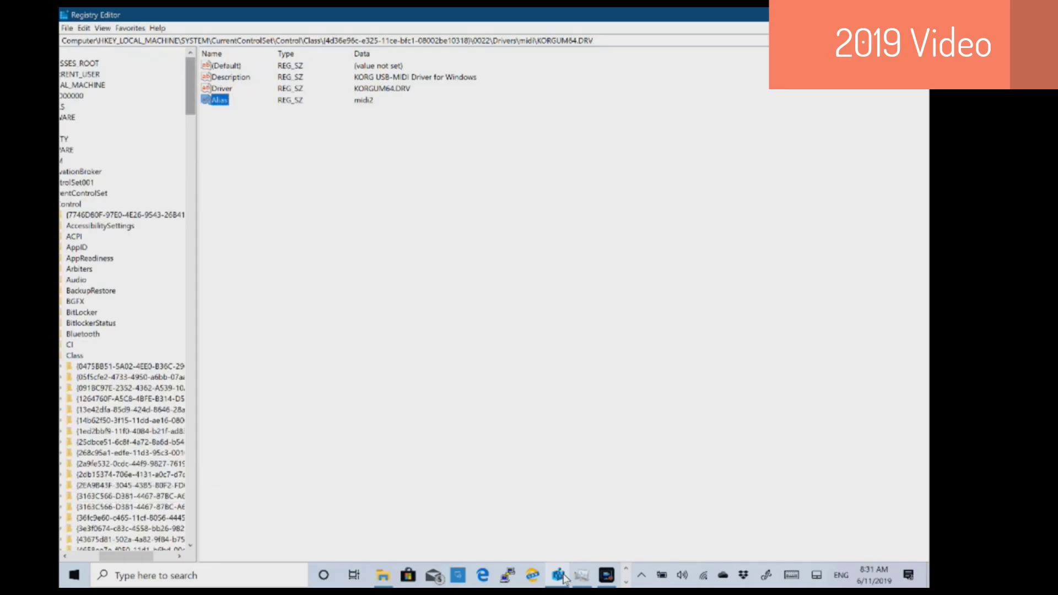
- Collapse SYSTEM and browse SOFTWARE > Microsoft > Windows NT down to the CurrentVersion key
{"action": "left_click_drag", "start_coordinate": [191, 86], "coordinate": [190, 105]}
{"action": "left_click_drag", "start_coordinate": [125, 556], "coordinate": [97, 556]}
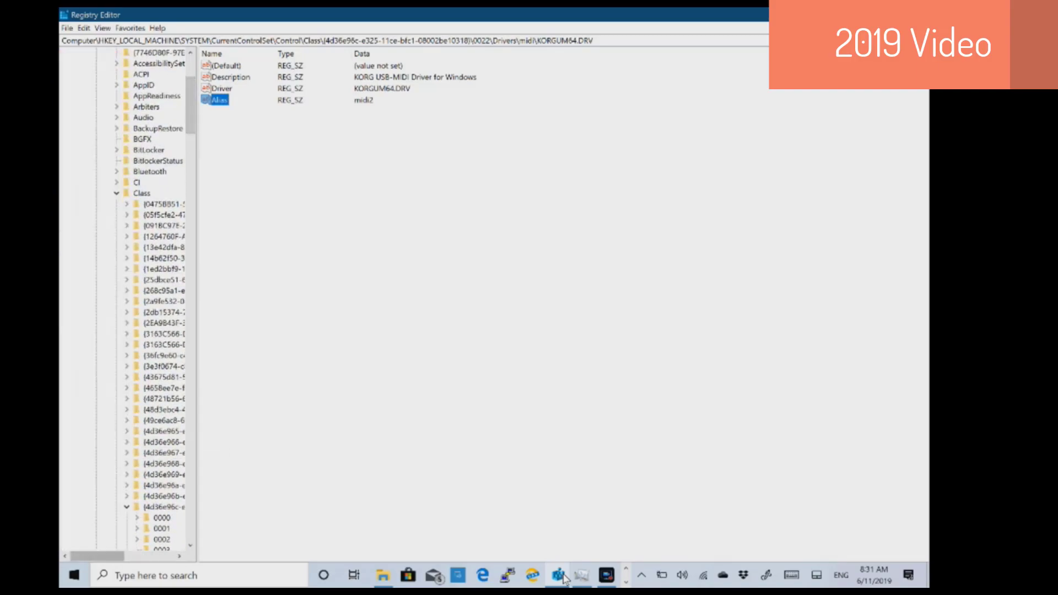
{"action": "left_click_drag", "start_coordinate": [191, 106], "coordinate": [190, 85]}
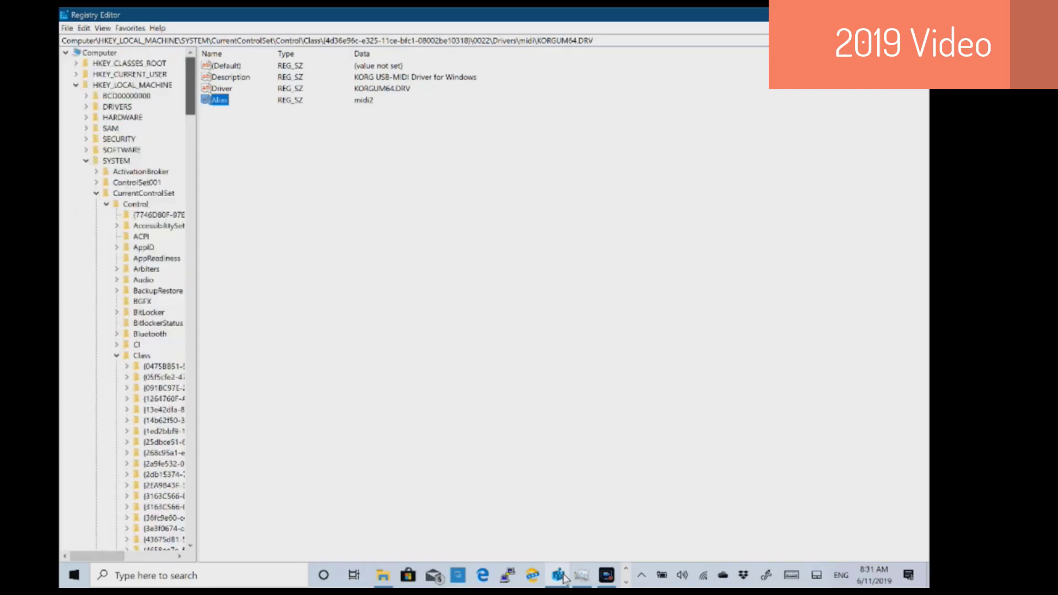
{"action": "left_click", "coordinate": [86, 161]}
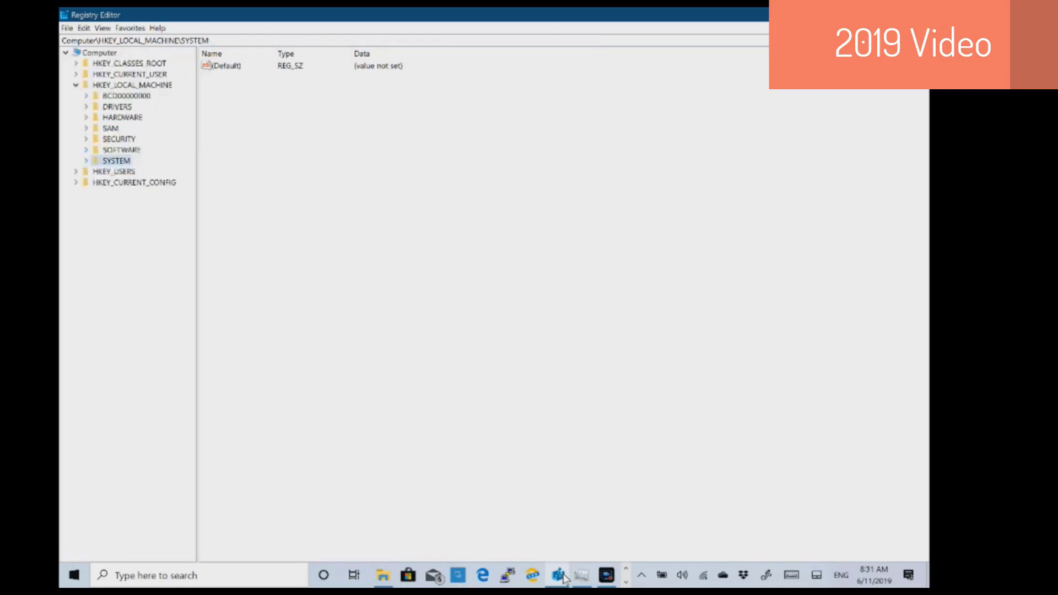
{"action": "left_click", "coordinate": [86, 150]}
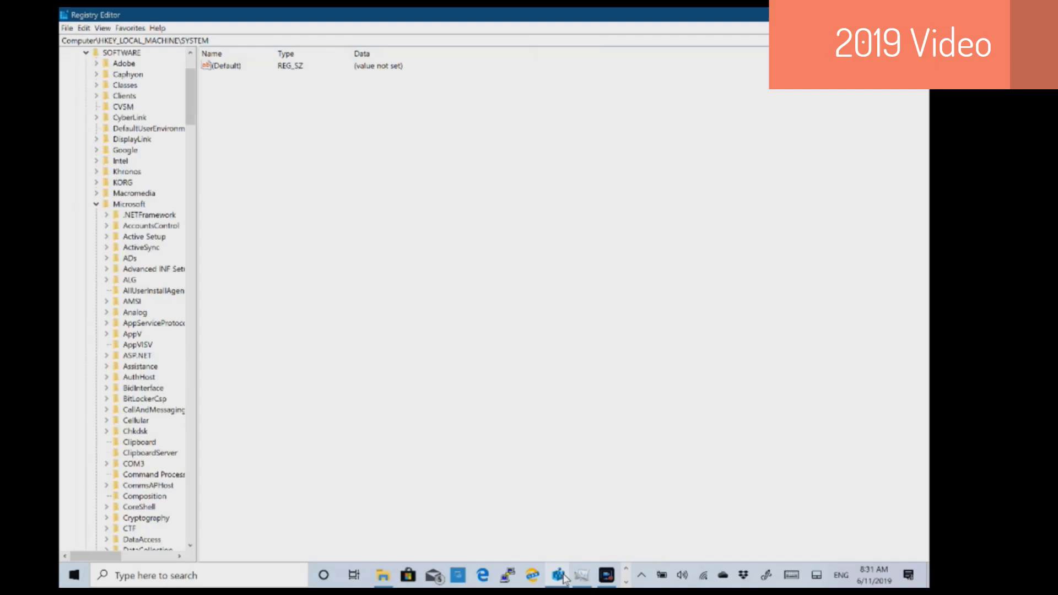
{"action": "left_click", "coordinate": [129, 205]}
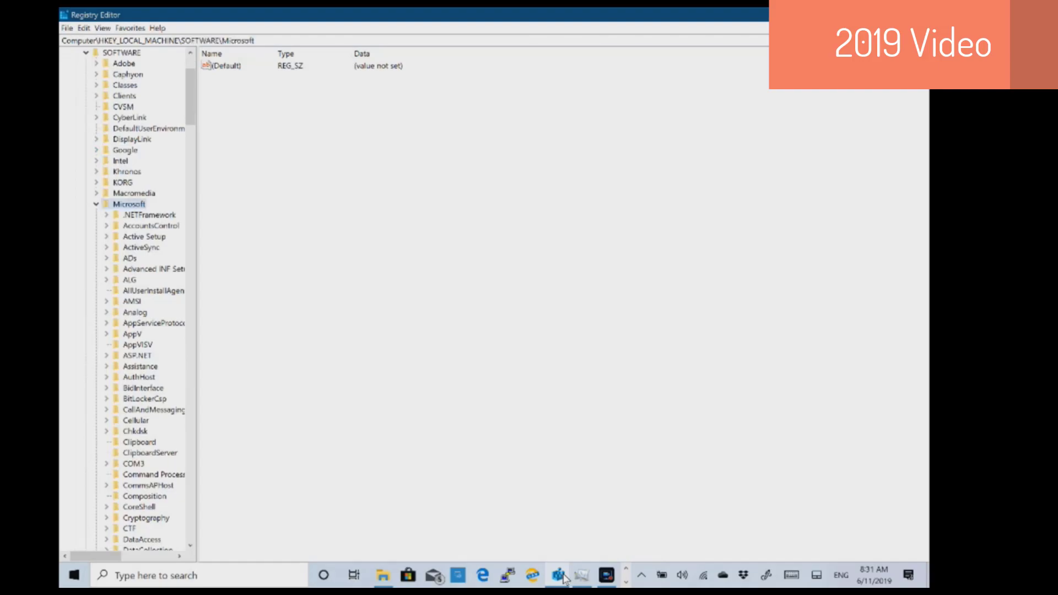
{"action": "mouse_move", "coordinate": [191, 97]}
{"action": "left_mouse_down"}
{"action": "mouse_move", "coordinate": [190, 401]}
{"action": "mouse_move", "coordinate": [190, 357]}
{"action": "left_mouse_up"}
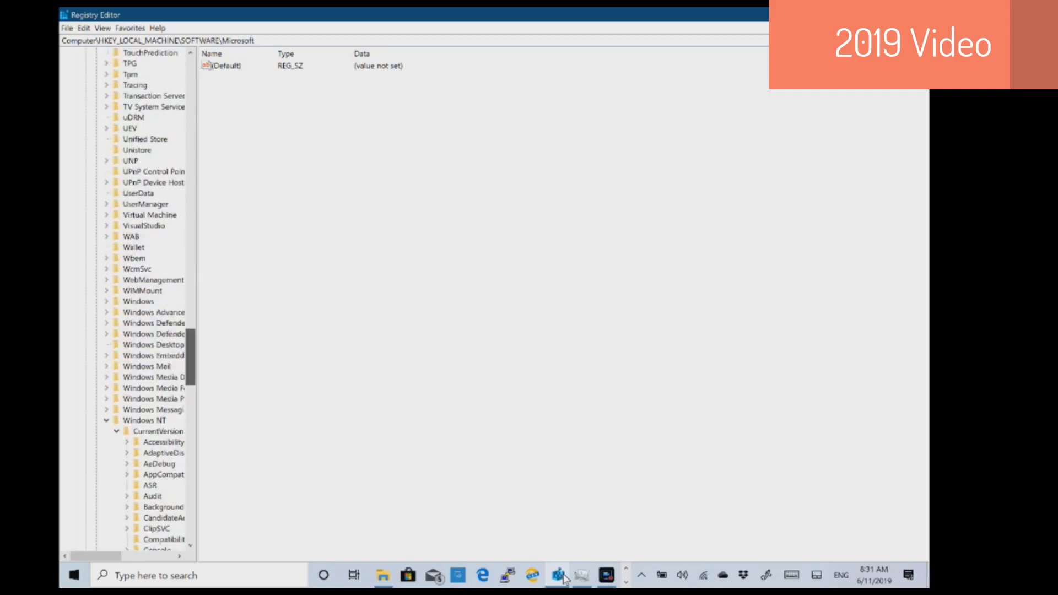
{"action": "left_click", "coordinate": [144, 420]}
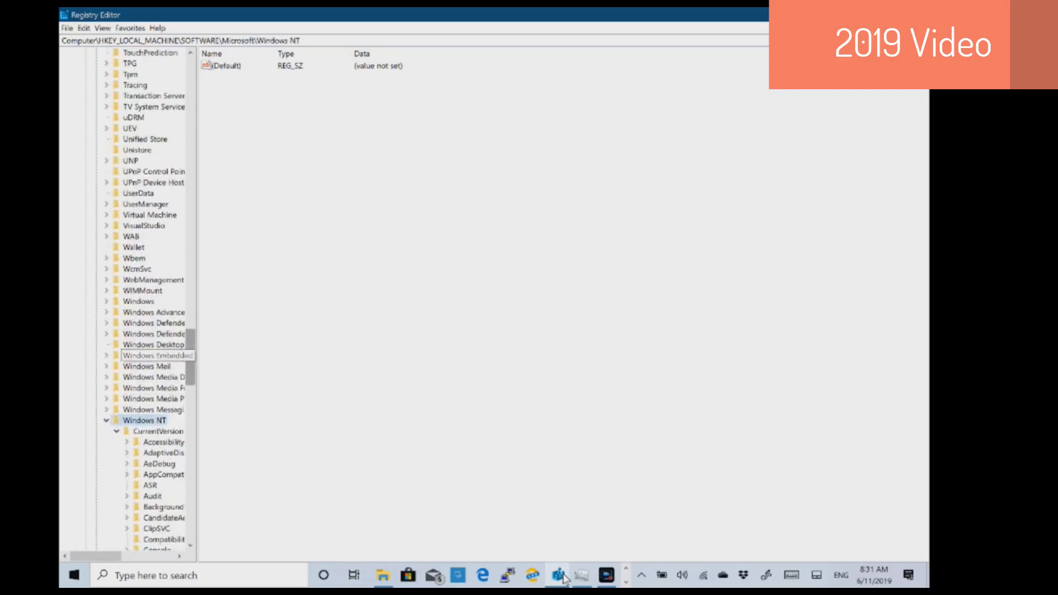
{"action": "left_click_drag", "start_coordinate": [190, 357], "coordinate": [190, 390]}
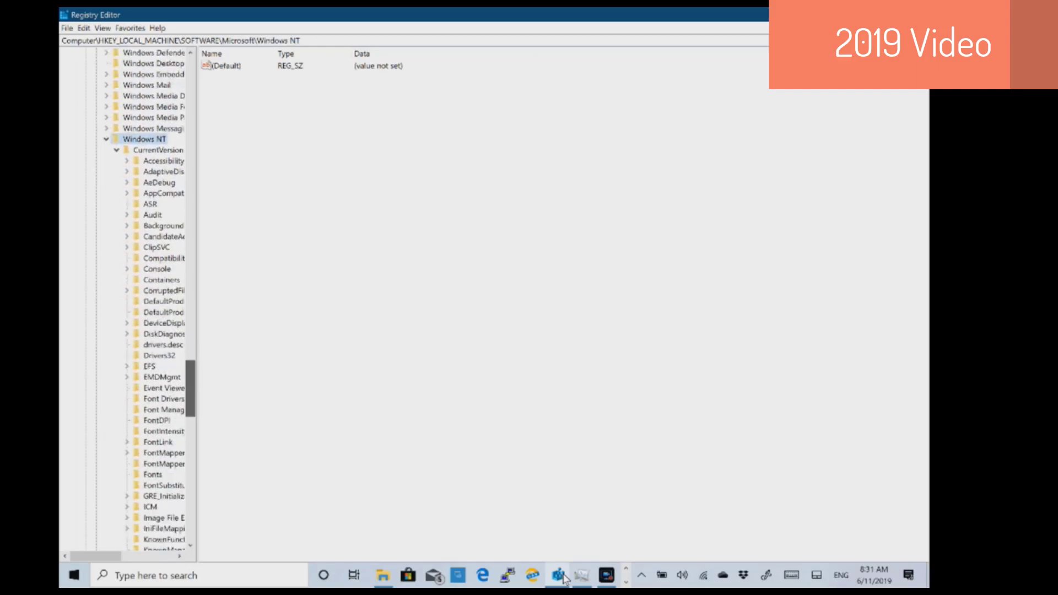
{"action": "key", "text": "Down"}
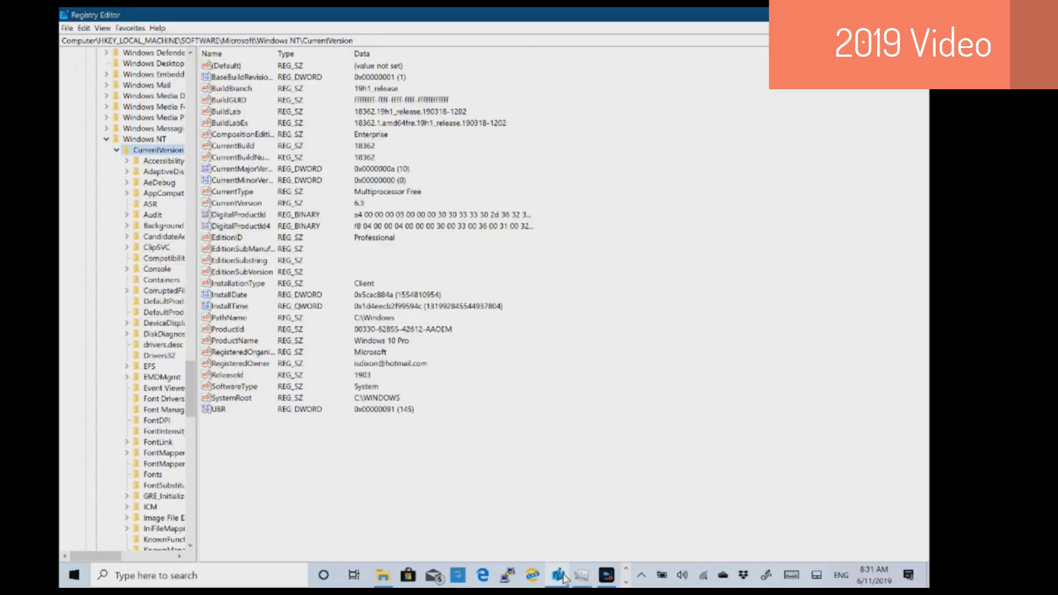
- In the Drivers32 key, create a new string value named midi1
{"action": "left_click", "coordinate": [159, 355]}
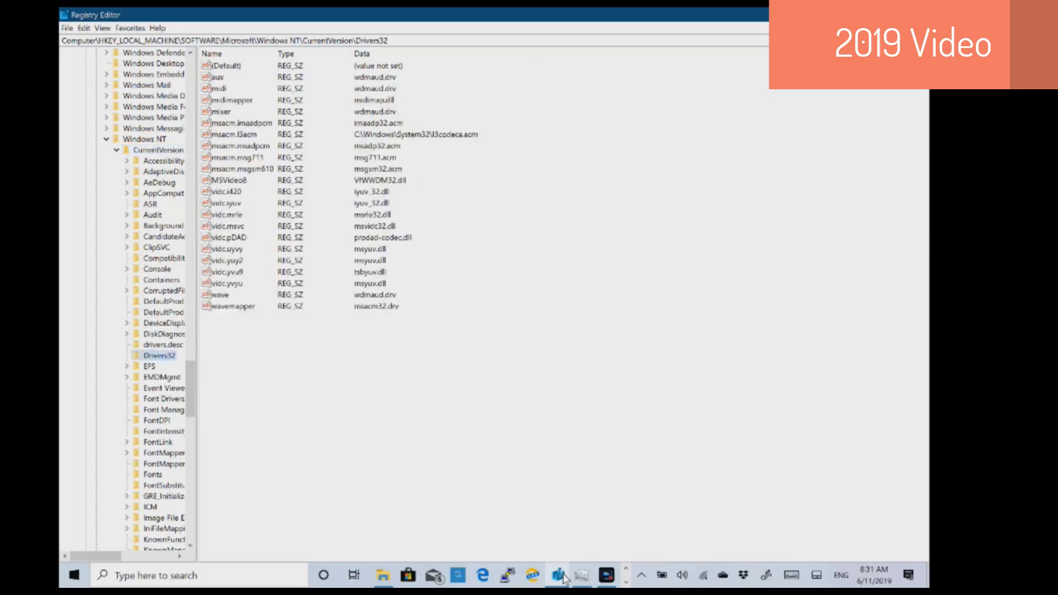
{"action": "key", "text": "Tab"}
{"action": "right_click", "coordinate": [248, 356]}
{"action": "mouse_move", "coordinate": [270, 362]}
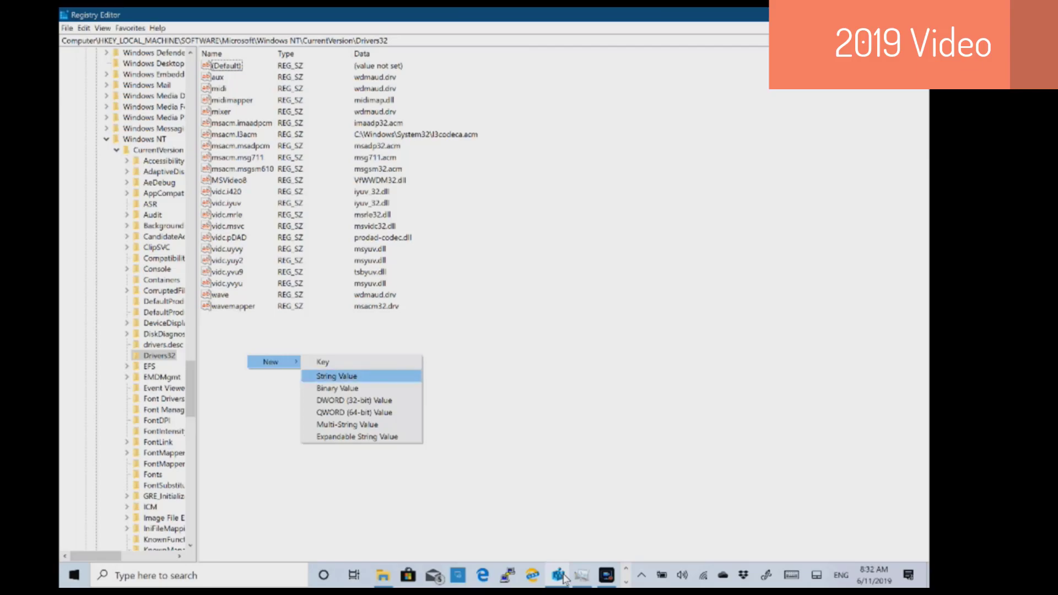
{"action": "key", "text": "Return"}
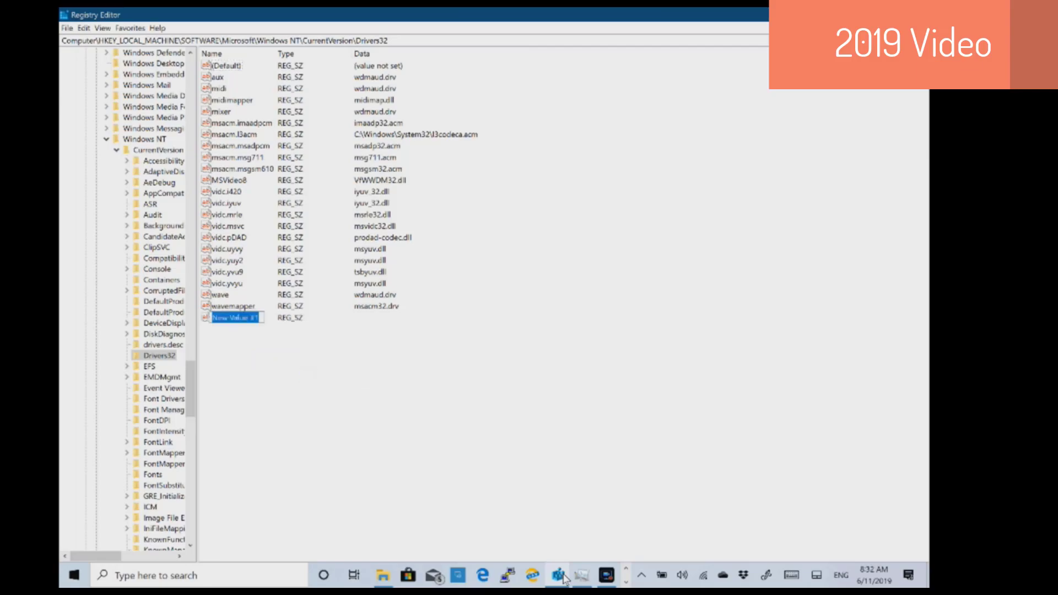
{"action": "type", "text": "Midi1"}
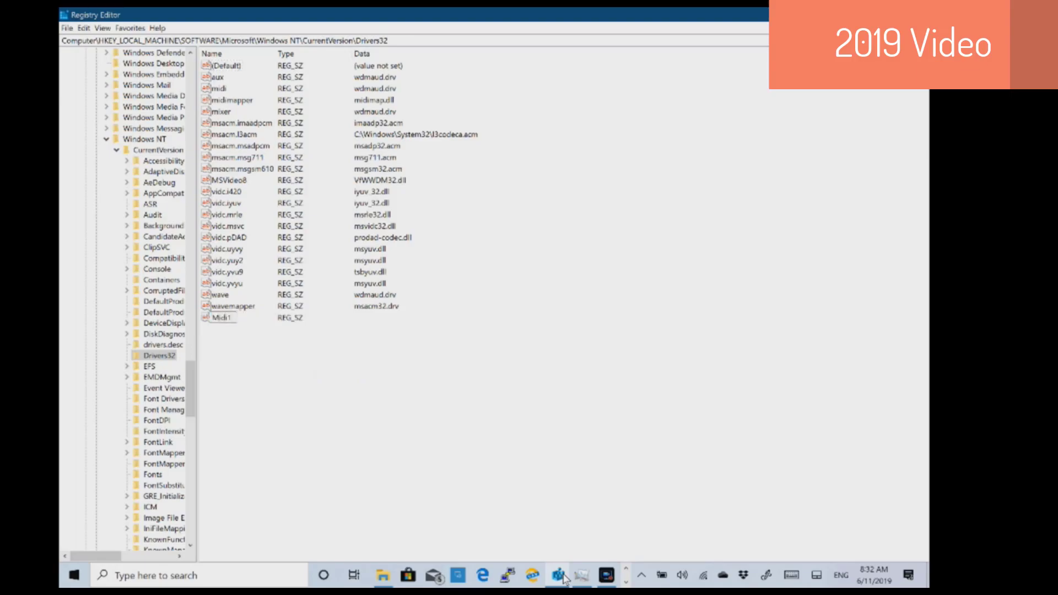
{"action": "key", "text": "BackSpace"}
{"action": "key", "text": "BackSpace"}
{"action": "key", "text": "BackSpace"}
{"action": "key", "text": "BackSpace"}
{"action": "key", "text": "BackSpace"}
{"action": "type", "text": "midi1"}
{"action": "key", "text": "Return"}
- Add a second string value named midi2 to Drivers32
{"action": "right_click", "coordinate": [292, 379]}
{"action": "mouse_move", "coordinate": [318, 385]}
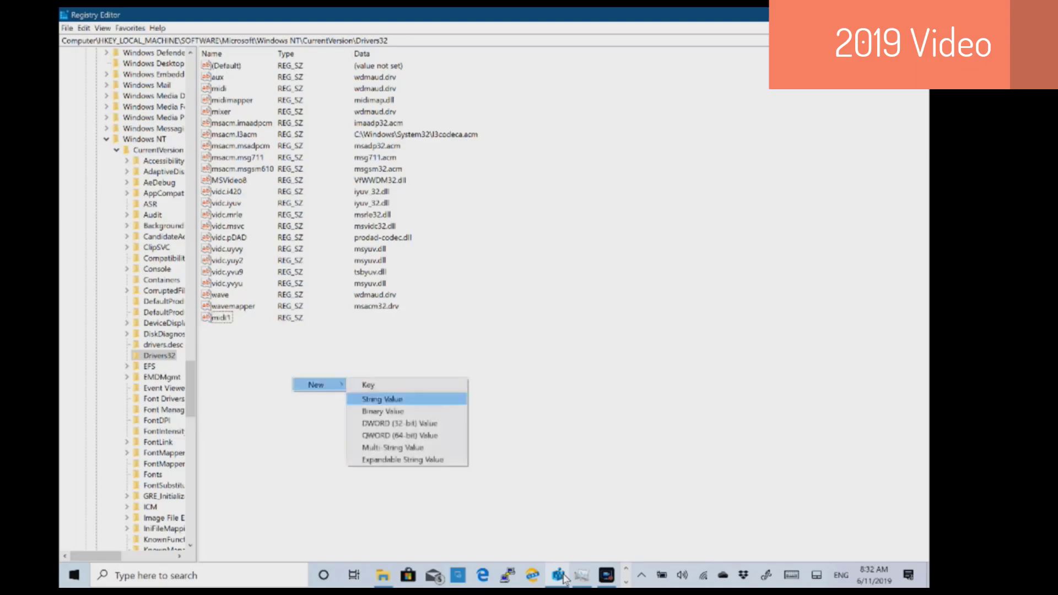
{"action": "key", "text": "Return"}
{"action": "type", "text": "midi"}
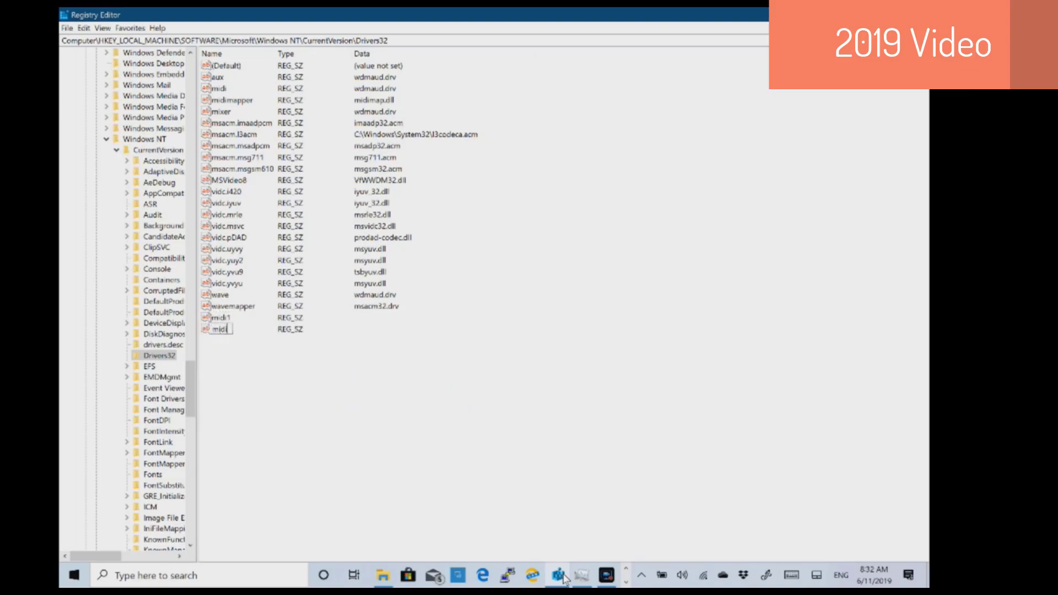
{"action": "type", "text": "2"}
{"action": "key", "text": "Return"}
- Paste KORGUM64.DRV as the data for both midi1 and midi2
{"action": "key", "text": "Up"}
{"action": "key", "text": "Return"}
{"action": "type", "text": "KORGUM64.DRV"}
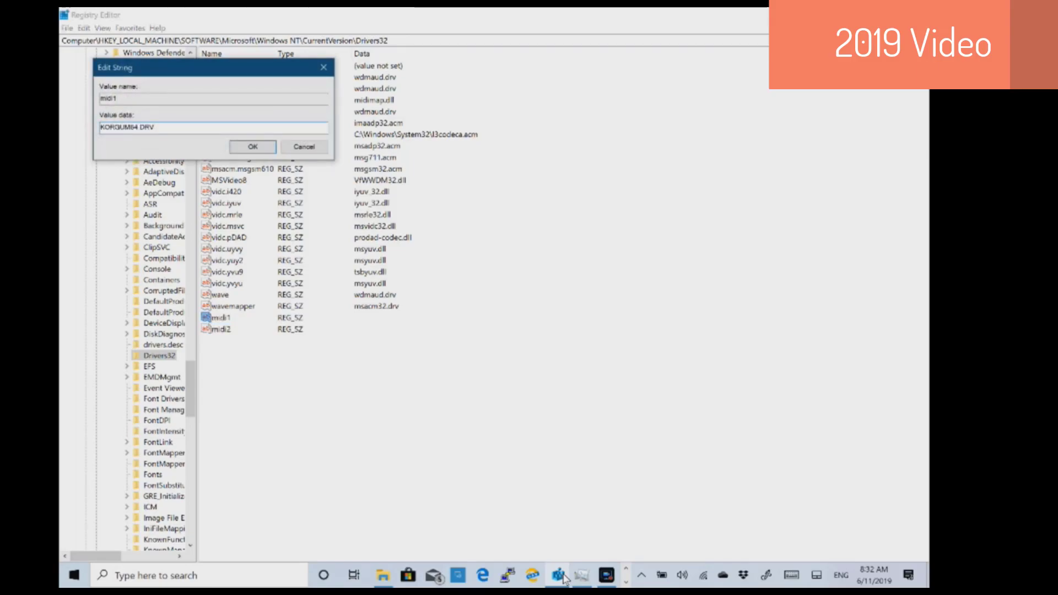
{"action": "key", "text": "Return"}
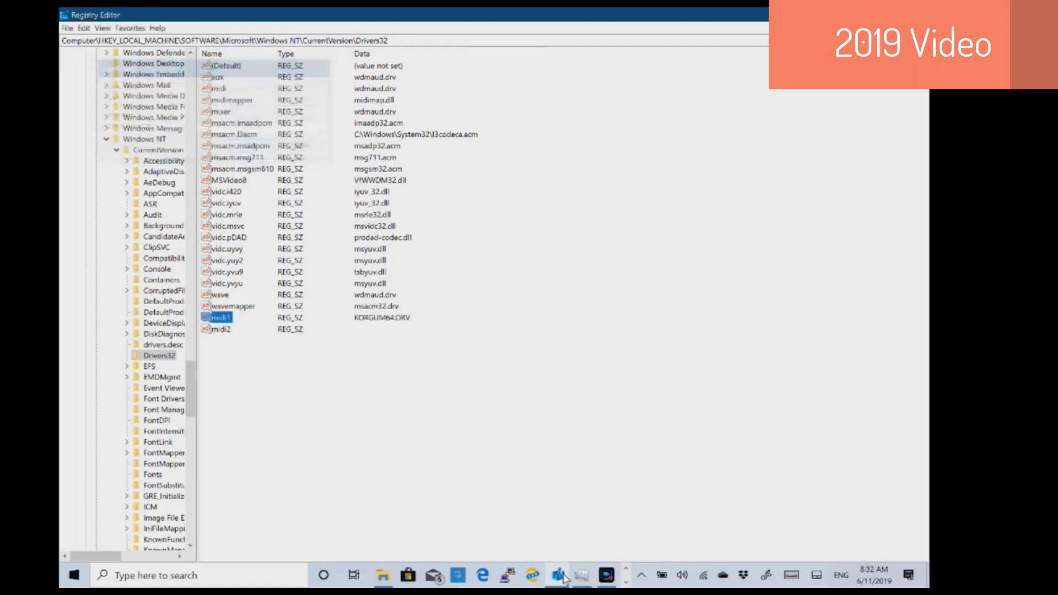
{"action": "key", "text": "Down"}
{"action": "key", "text": "Return"}
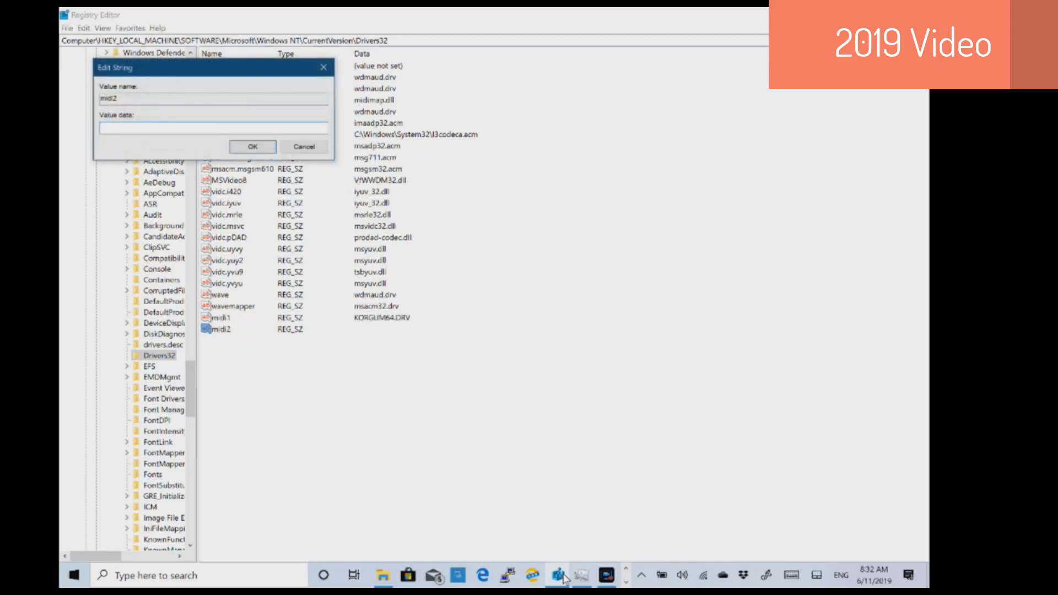
{"action": "type", "text": "KORGUM64.DRV"}
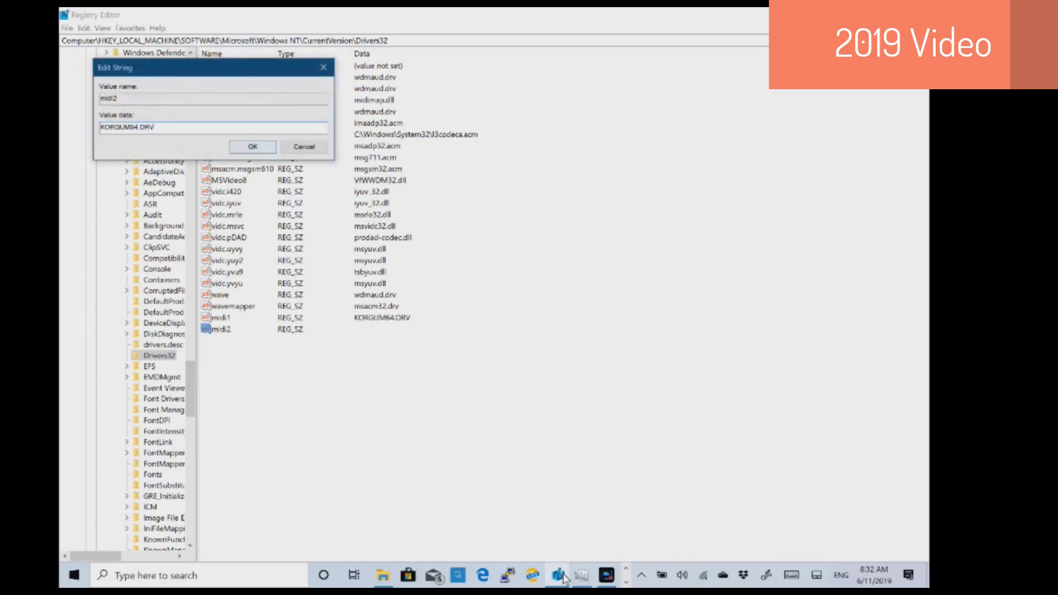
{"action": "key", "text": "Return"}
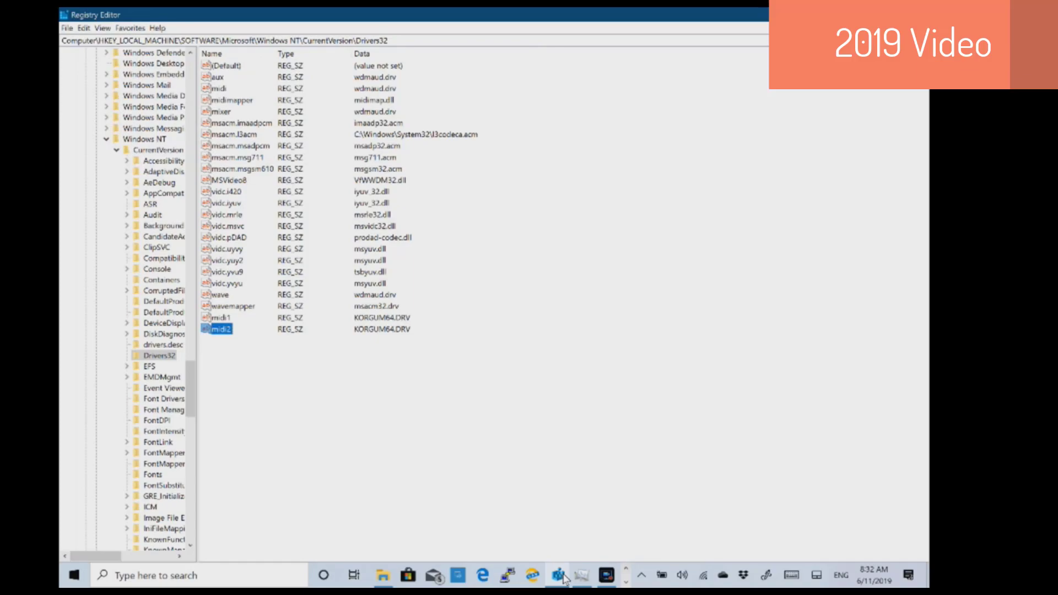
{"action": "left_click", "coordinate": [626, 582]}
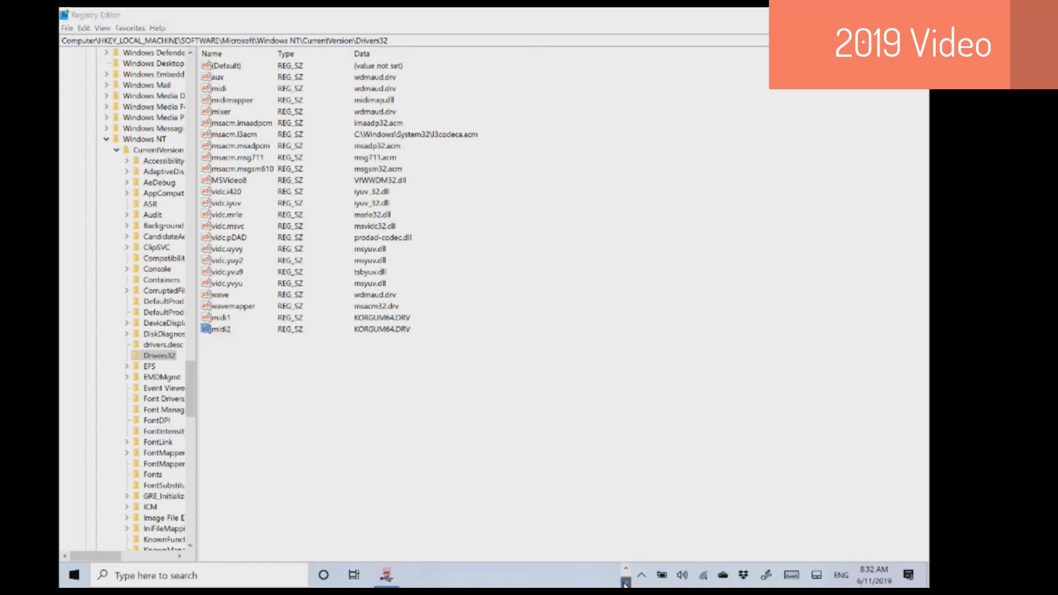
- Advance the KORG uninstall utility to its MIDI entry list, then select midi3 in Drivers32
{"action": "left_click", "coordinate": [389, 575]}
{"action": "key", "text": "Return"}
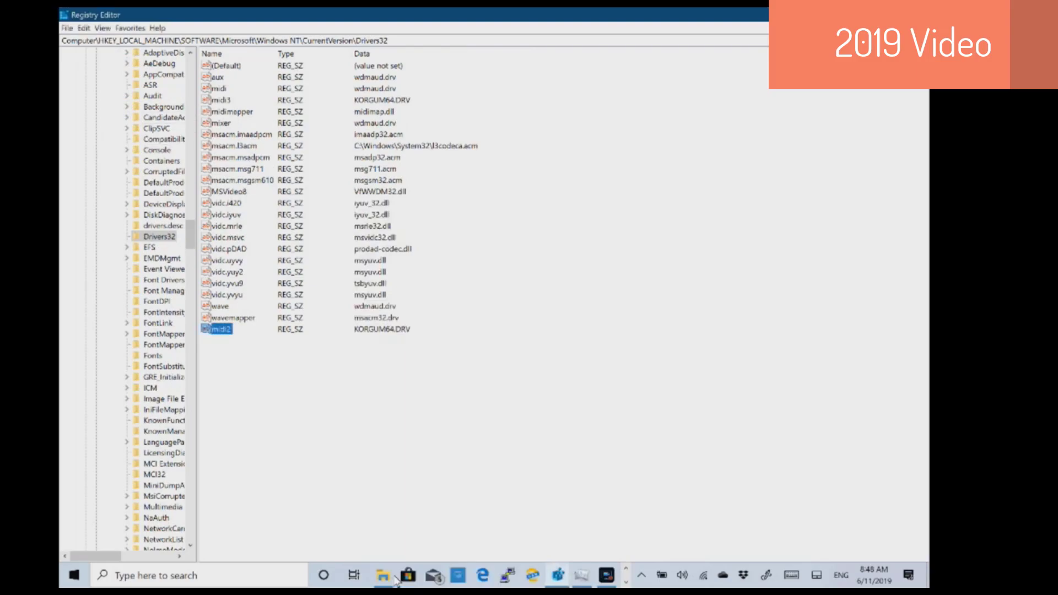
{"action": "left_click", "coordinate": [221, 100]}
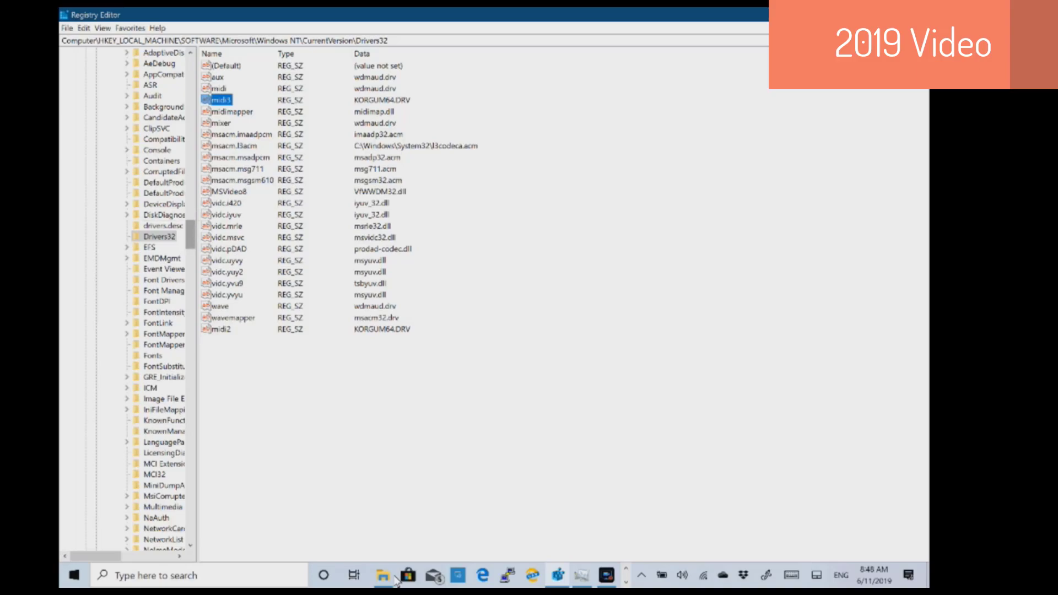
{"action": "mouse_move", "coordinate": [190, 235]}
{"action": "left_mouse_down"}
{"action": "mouse_move", "coordinate": [190, 244]}
{"action": "mouse_move", "coordinate": [190, 120]}
{"action": "mouse_move", "coordinate": [190, 353]}
{"action": "left_mouse_up"}
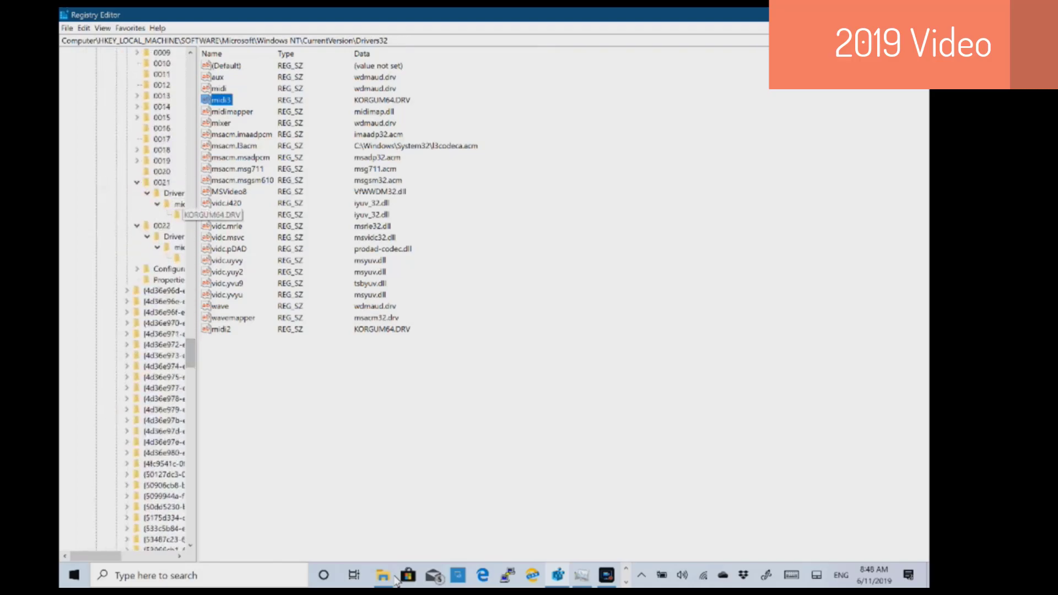
- Compare the KORGUM64.DRV keys under 0021 and 0022, ending on 0021's key with Alias midi3
{"action": "left_click", "coordinate": [178, 215]}
{"action": "left_click", "coordinate": [178, 247]}
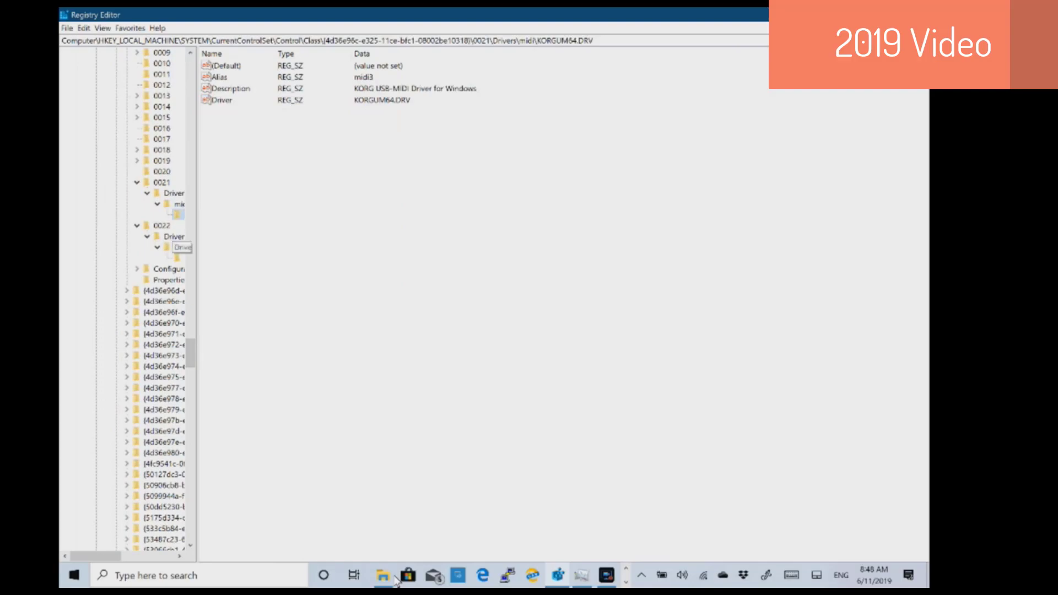
{"action": "left_click", "coordinate": [169, 269]}
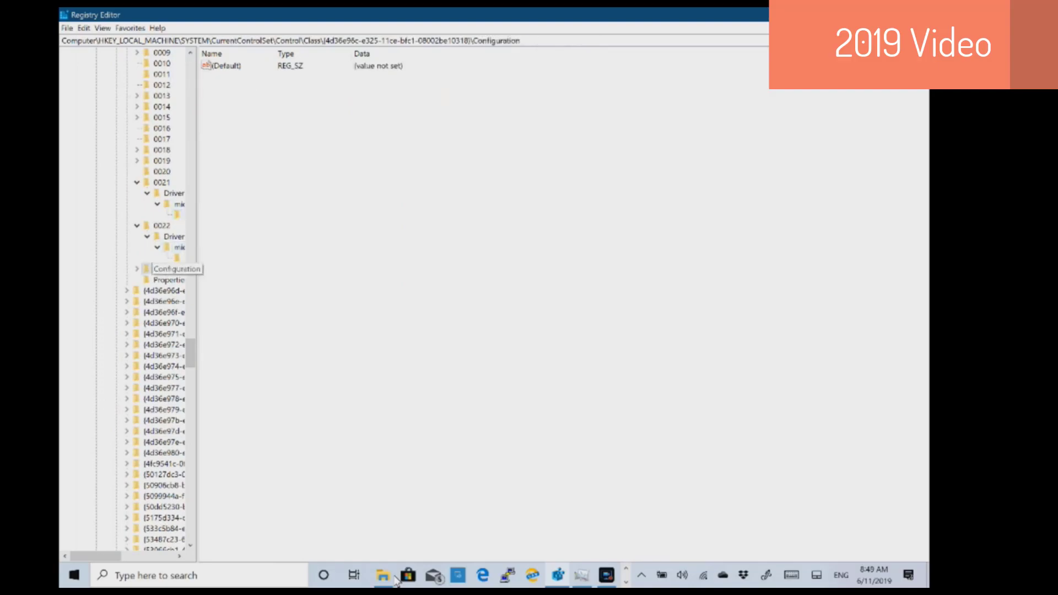
{"action": "left_click", "coordinate": [178, 259]}
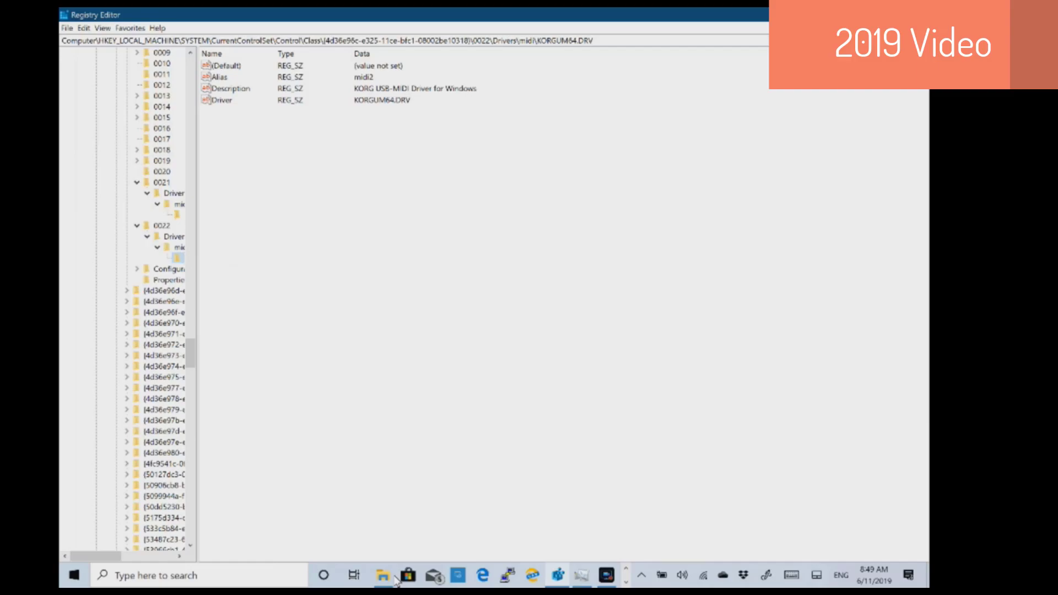
{"action": "left_click", "coordinate": [177, 214]}
{"action": "left_click", "coordinate": [626, 583]}
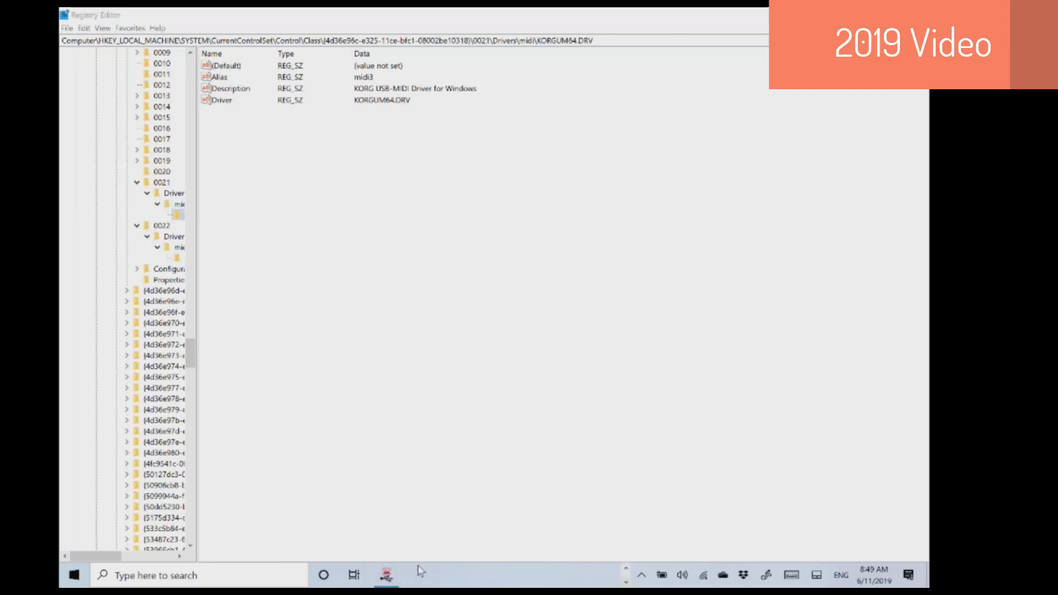
{"action": "left_click", "coordinate": [387, 576]}
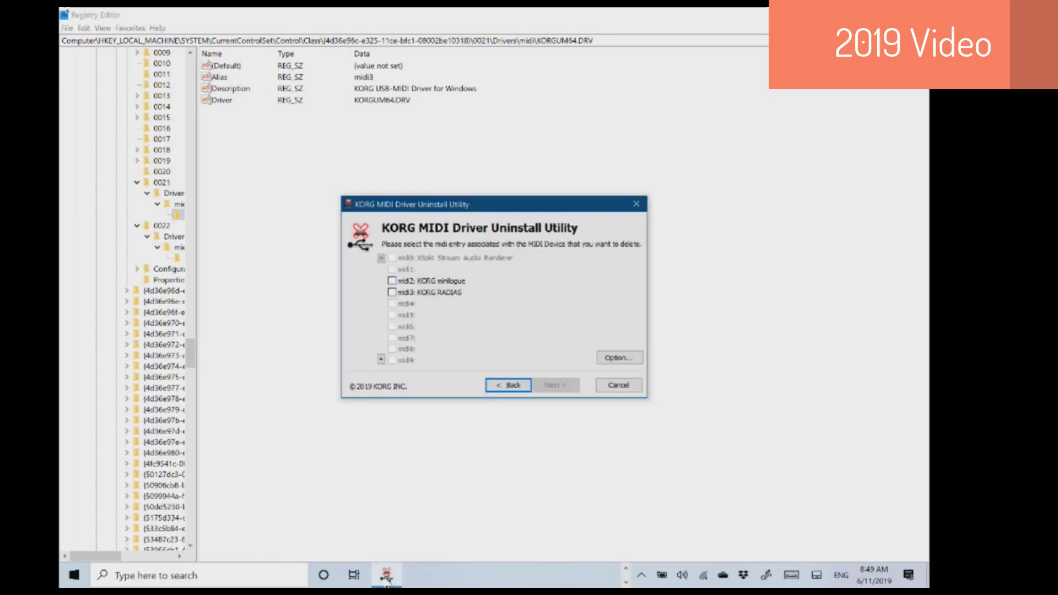
{"action": "left_click", "coordinate": [380, 359]}
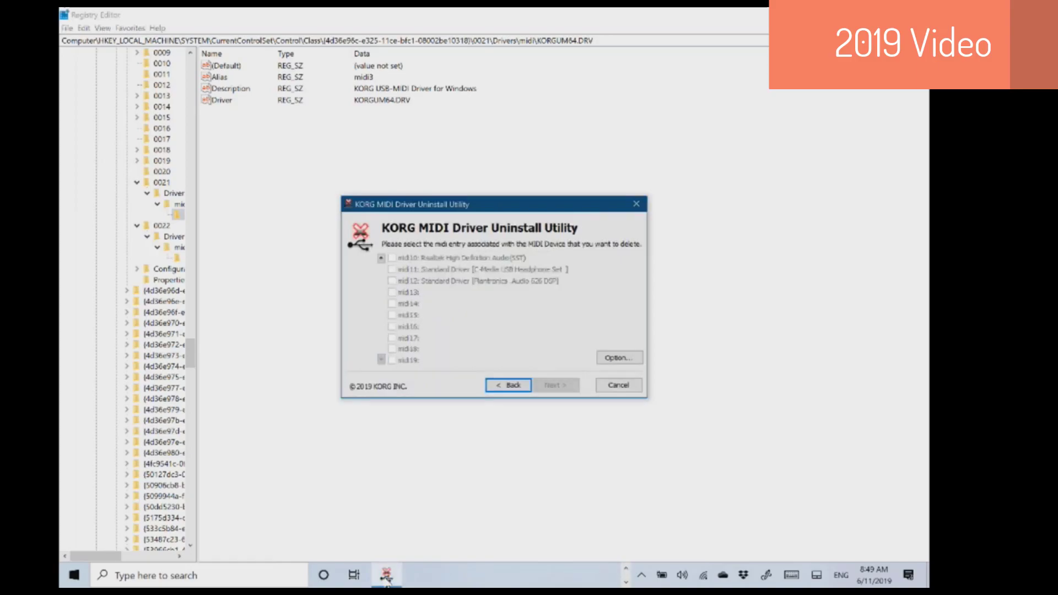
{"action": "left_click", "coordinate": [381, 258]}
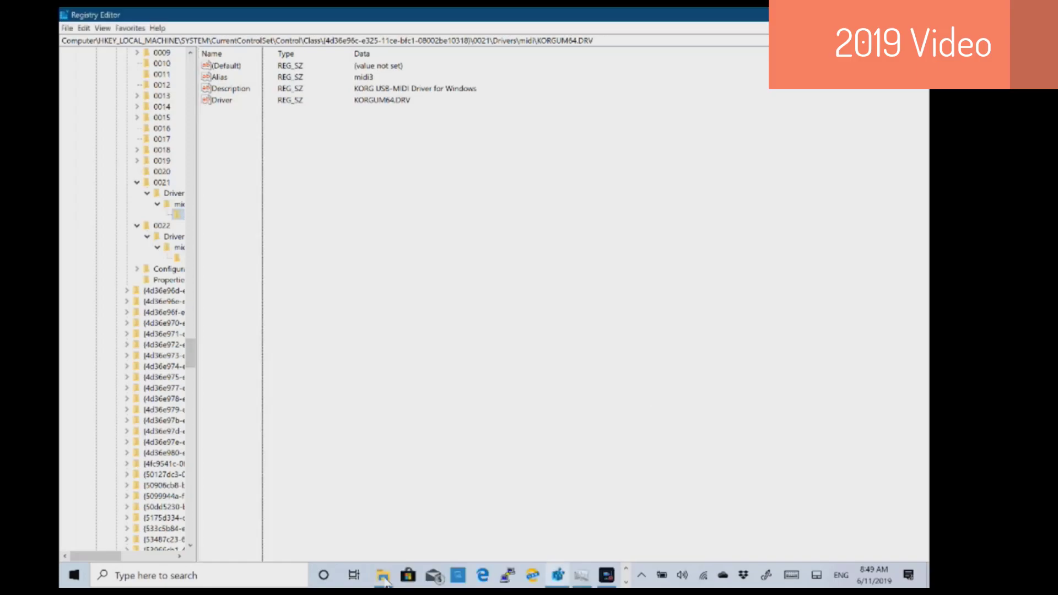
- Recheck both KORGUM64.DRV keys, reopen Drivers32, and bring the KORG uninstall utility forward
{"action": "key", "text": "Down"}
{"action": "key", "text": "Down"}
{"action": "key", "text": "Down"}
{"action": "key", "text": "Down"}
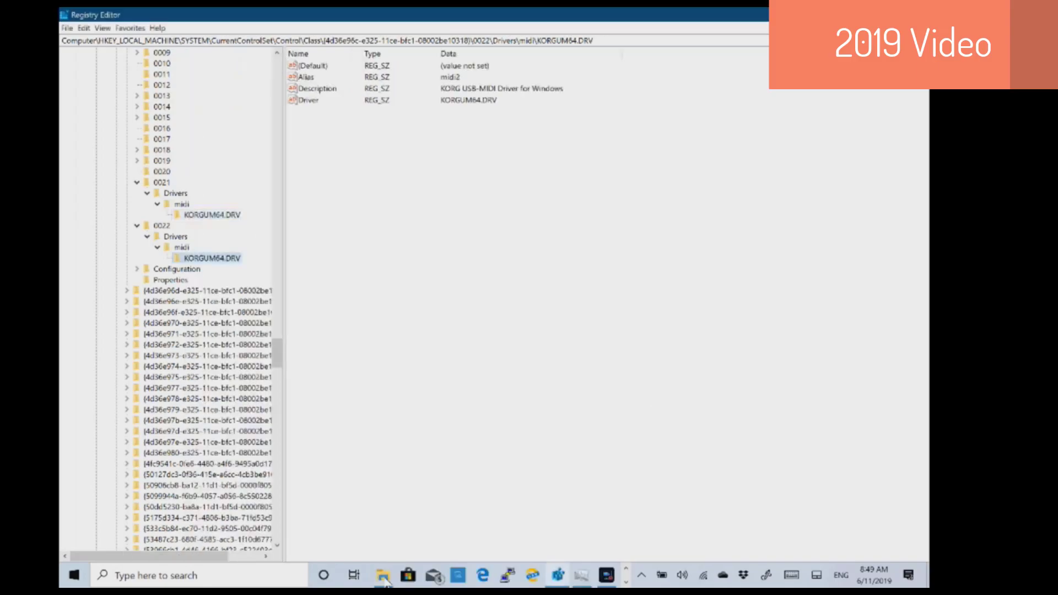
{"action": "key", "text": "Up"}
{"action": "key", "text": "Up"}
{"action": "key", "text": "Up"}
{"action": "key", "text": "Up"}
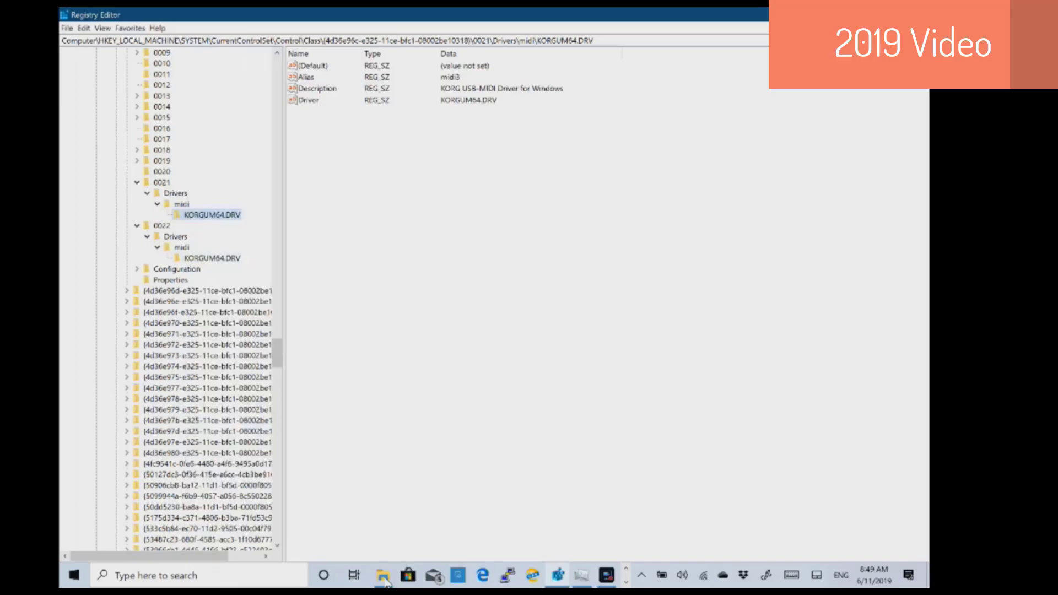
{"action": "key", "text": "Down"}
{"action": "key", "text": "Down"}
{"action": "key", "text": "Down"}
{"action": "key", "text": "Down"}
{"action": "left_click", "coordinate": [212, 215]}
{"action": "left_click_drag", "start_coordinate": [278, 352], "coordinate": [277, 237]}
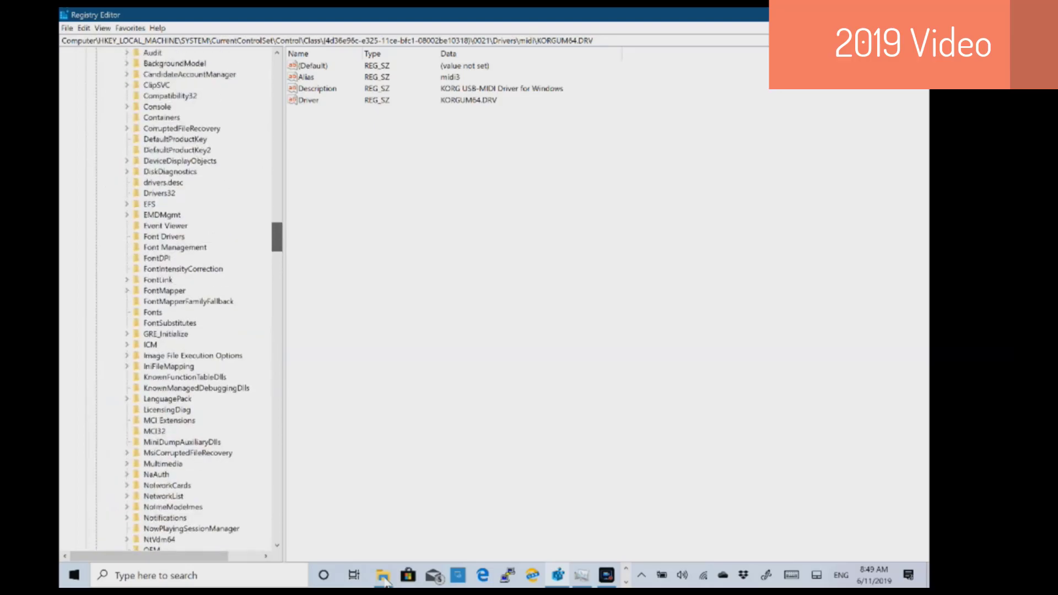
{"action": "left_click", "coordinate": [159, 194]}
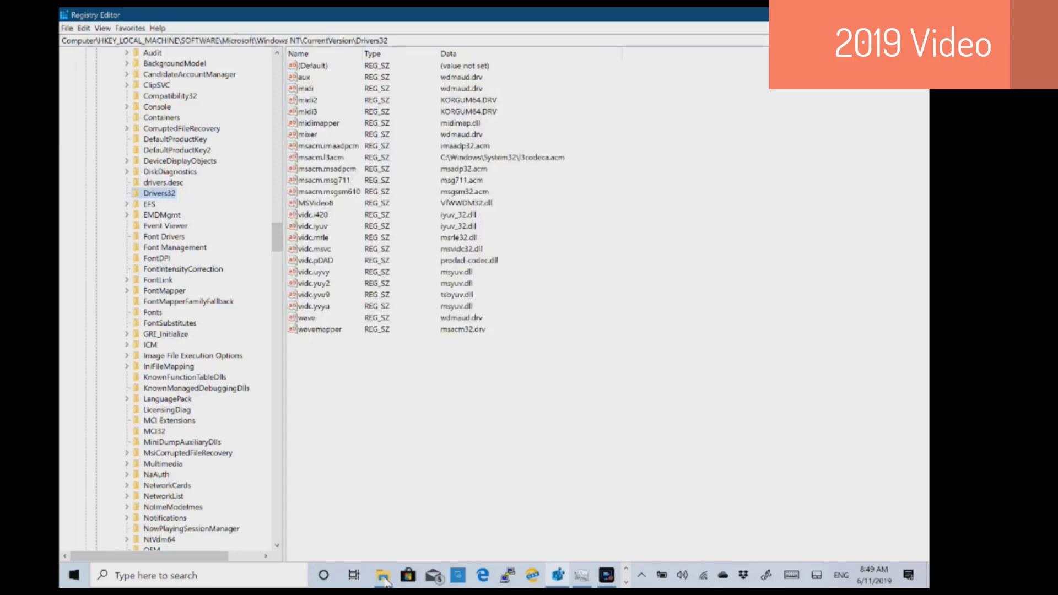
{"action": "left_click", "coordinate": [626, 582]}
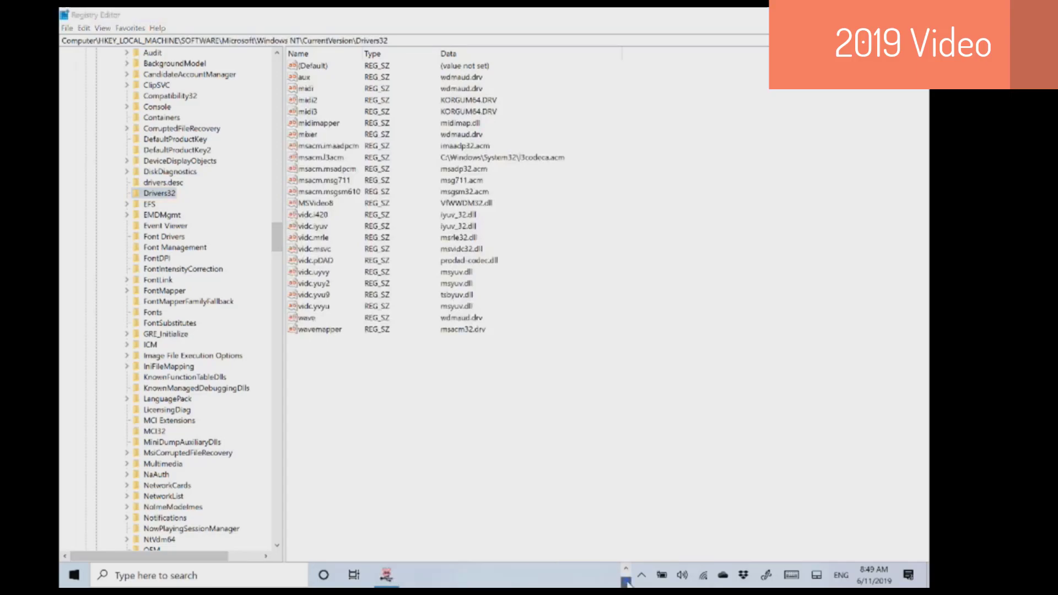
{"action": "left_click", "coordinate": [388, 576]}
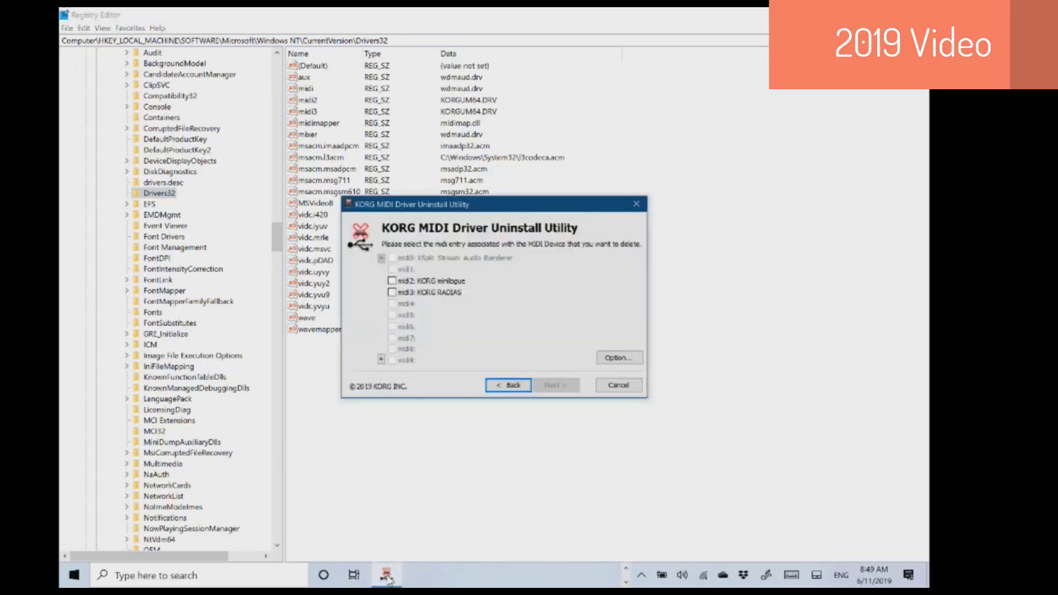